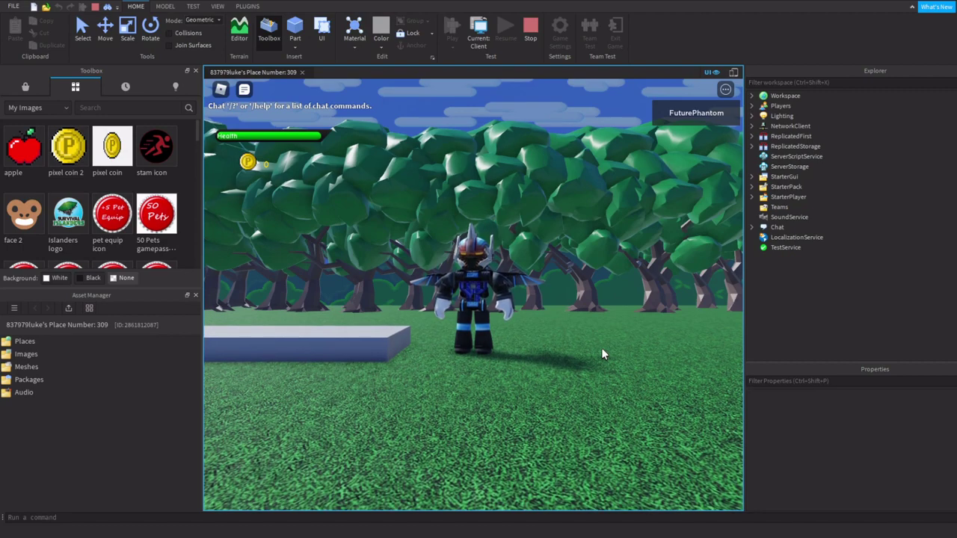
- Playtest the character's movement by running and jumping across the platforms to collect the floating coins
key("d")
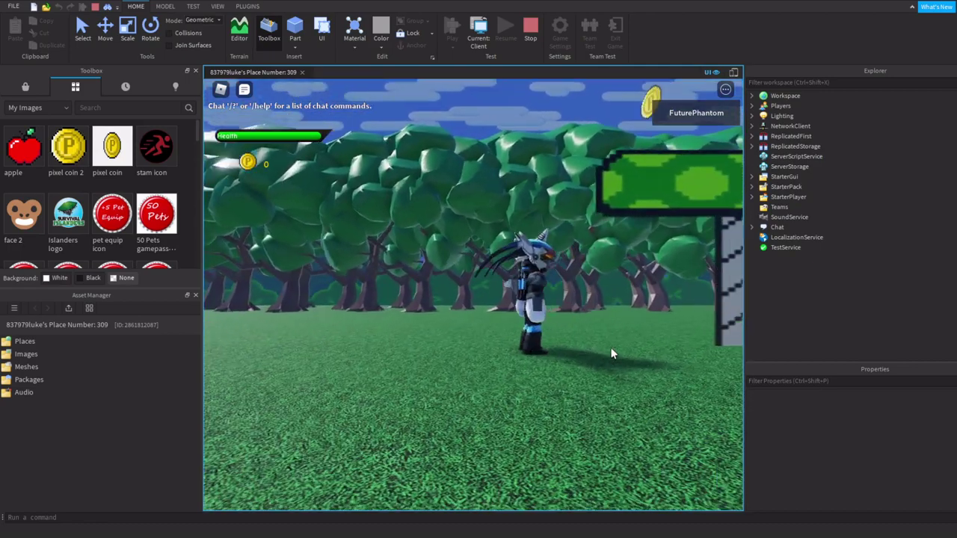
key("space")
key("d")
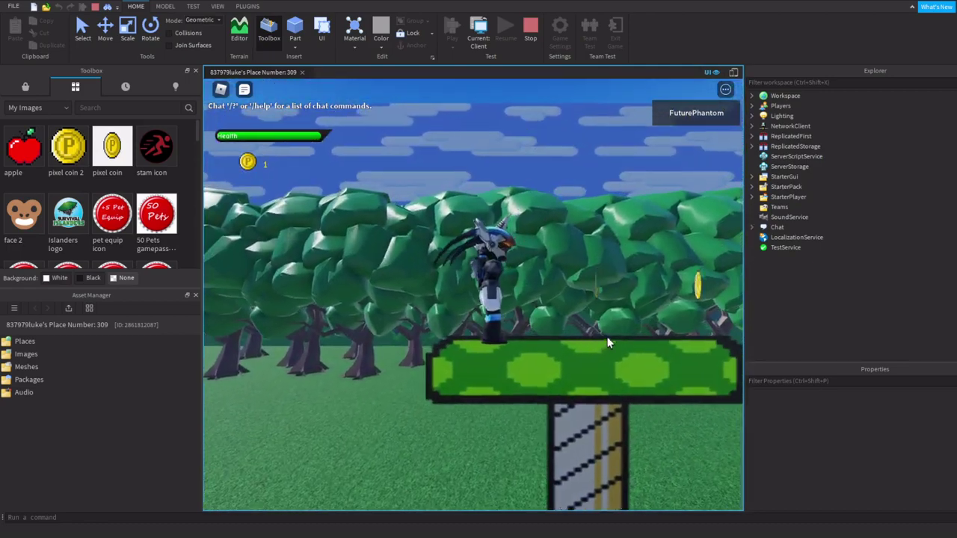
key("d")
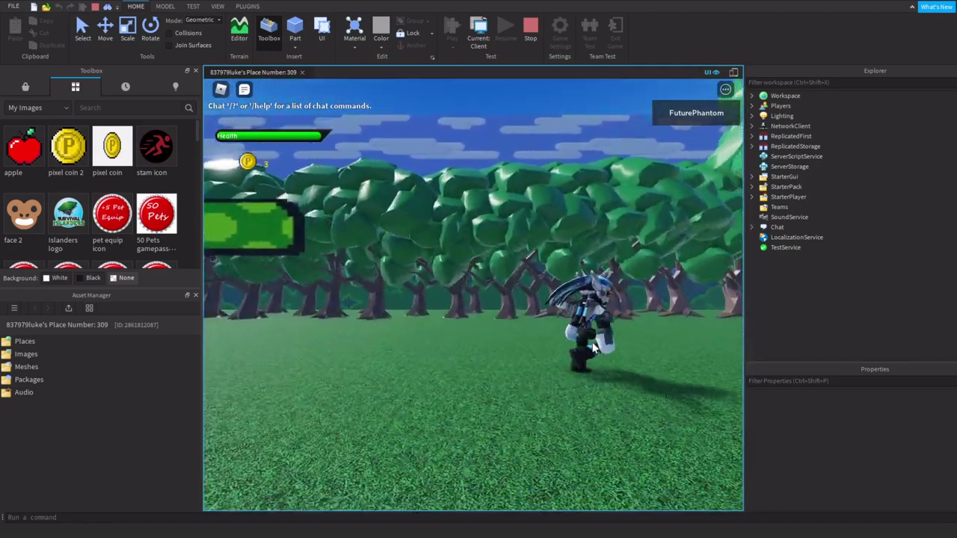
key("d")
- Test the combat system by repeatedly attacking the Lv.1 Bacon enemy until it is defeated
left_click(564, 336)
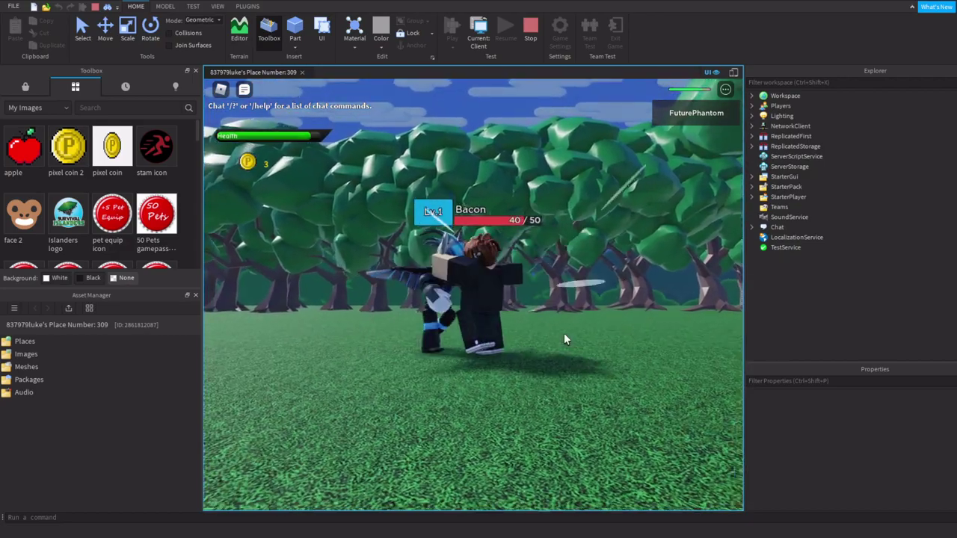
left_click(570, 334)
left_click(579, 337)
key("a")
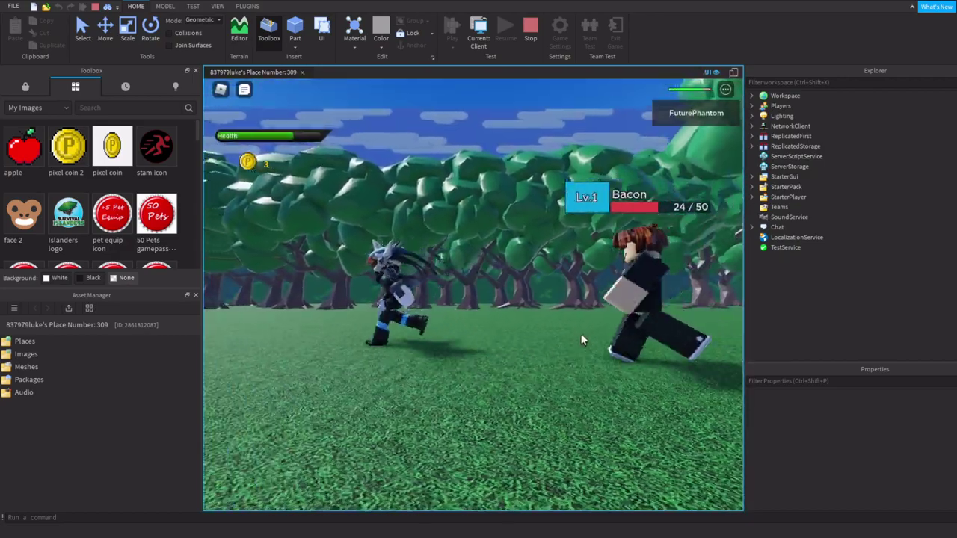
key("d")
left_click(586, 334)
left_click(590, 330)
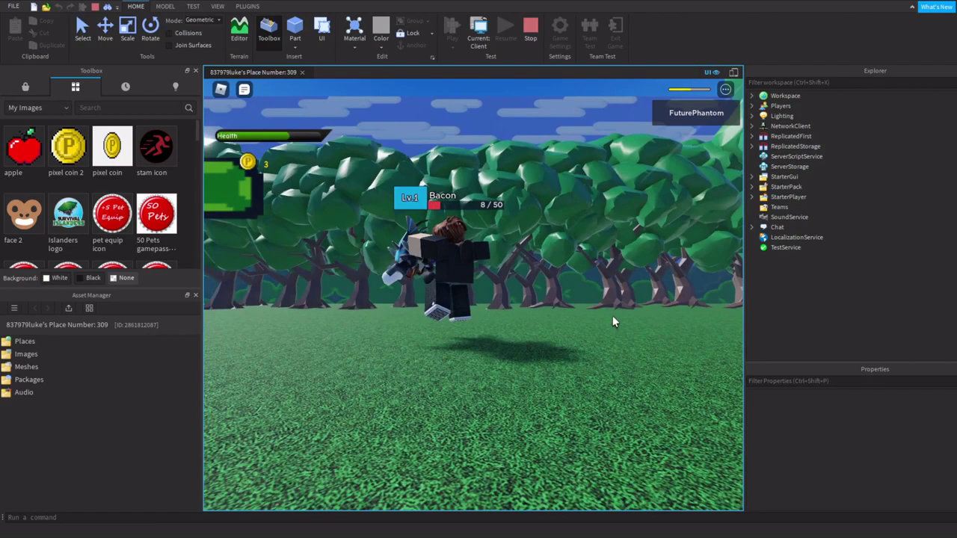
left_click(612, 316)
key("d")
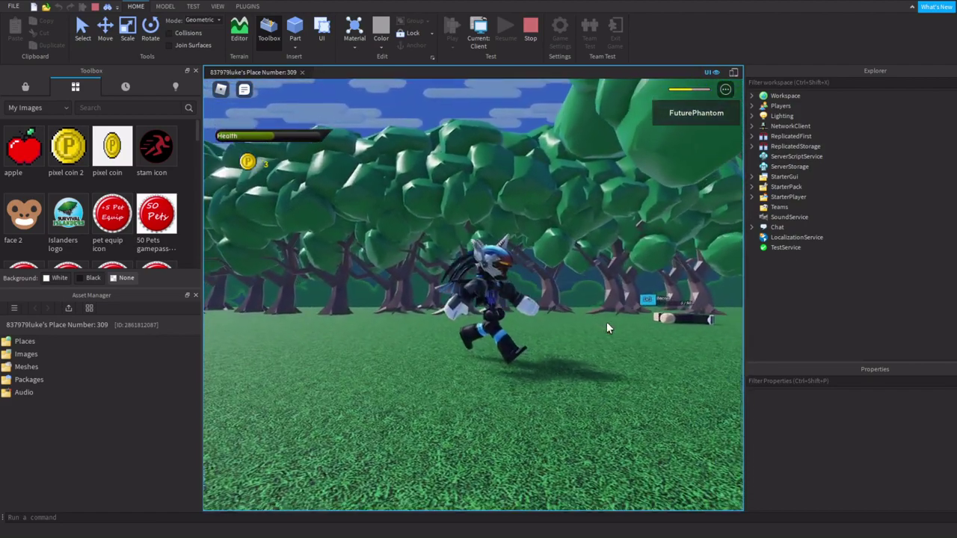
key("w")
key("d")
key("s")
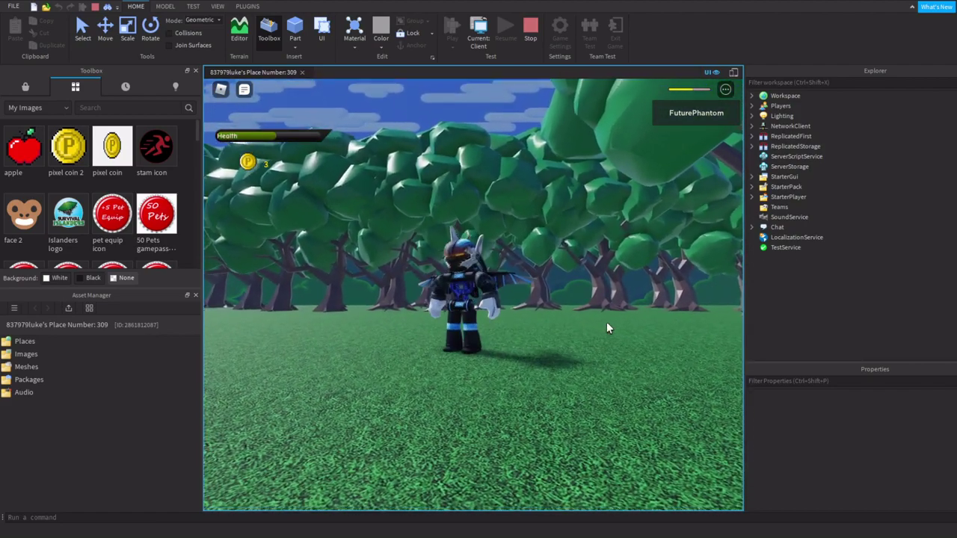
key("w")
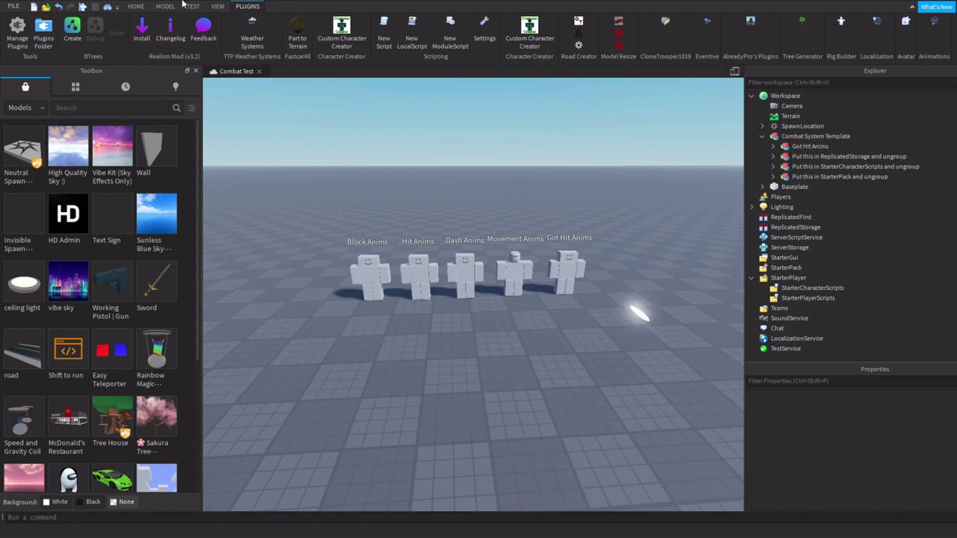
left_click(217, 6)
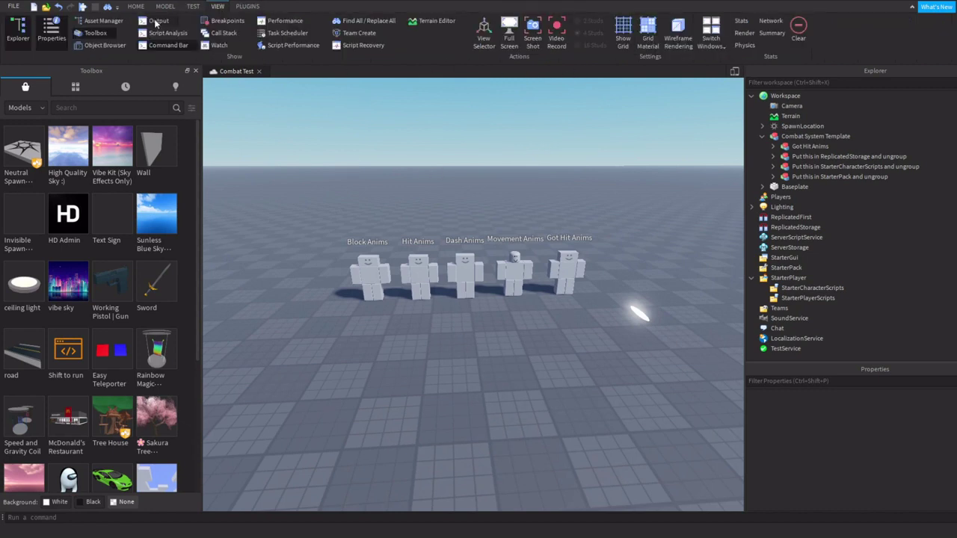
left_click(136, 6)
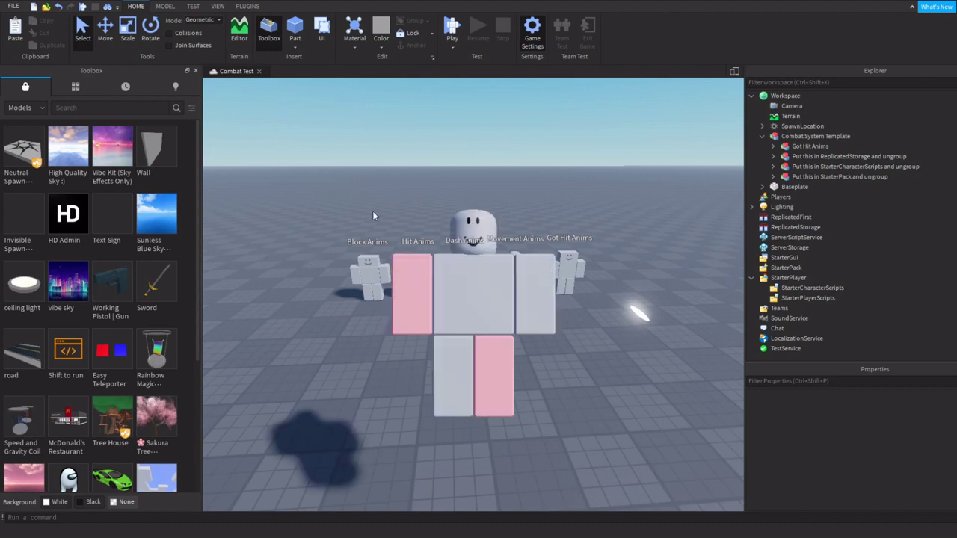
- Examine the Block, Hit, Dash, Movement and Got Hit animation rigs of the combat template in the viewport
left_click(756, 108)
scroll(620, 234, "up", 5)
scroll(621, 219, "down", 5)
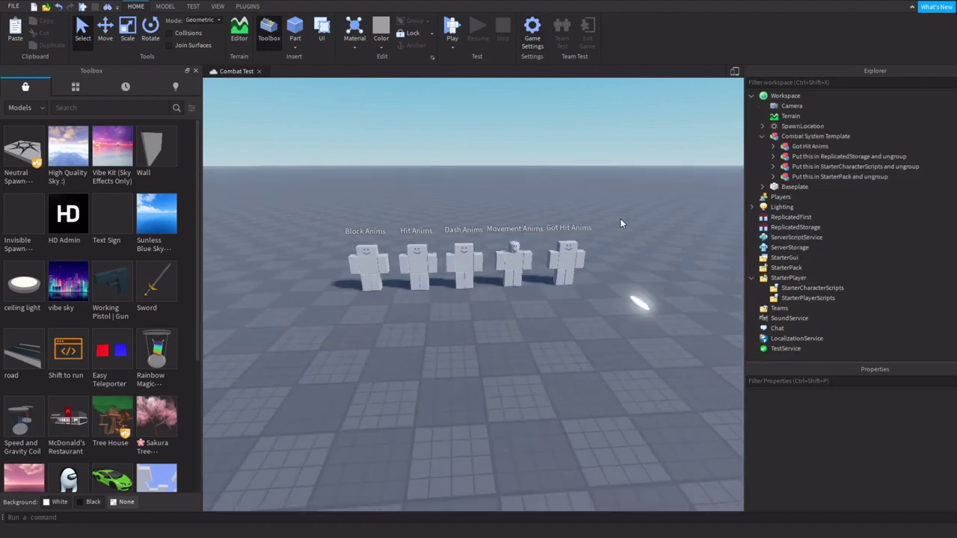
right_click_drag(620, 219, 621, 219)
key("w")
key("s")
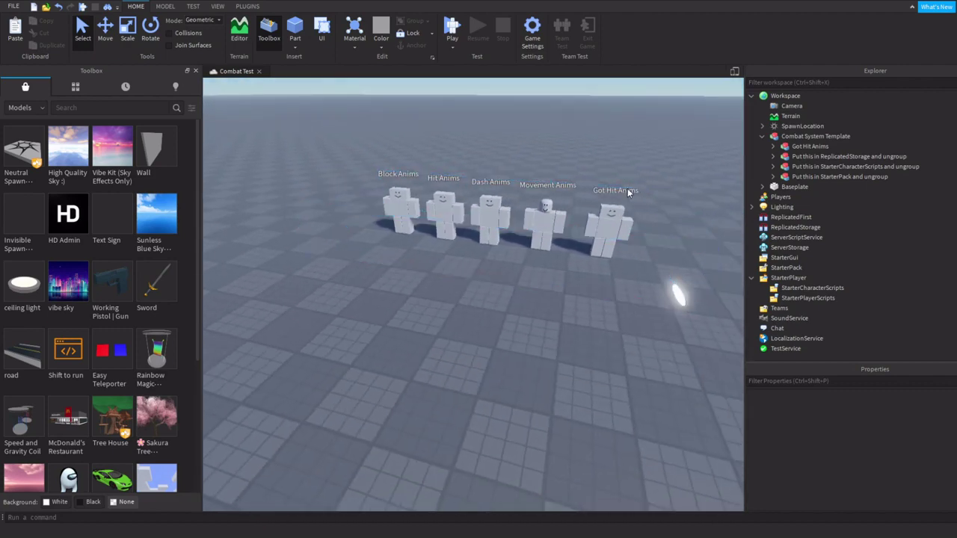
key("a")
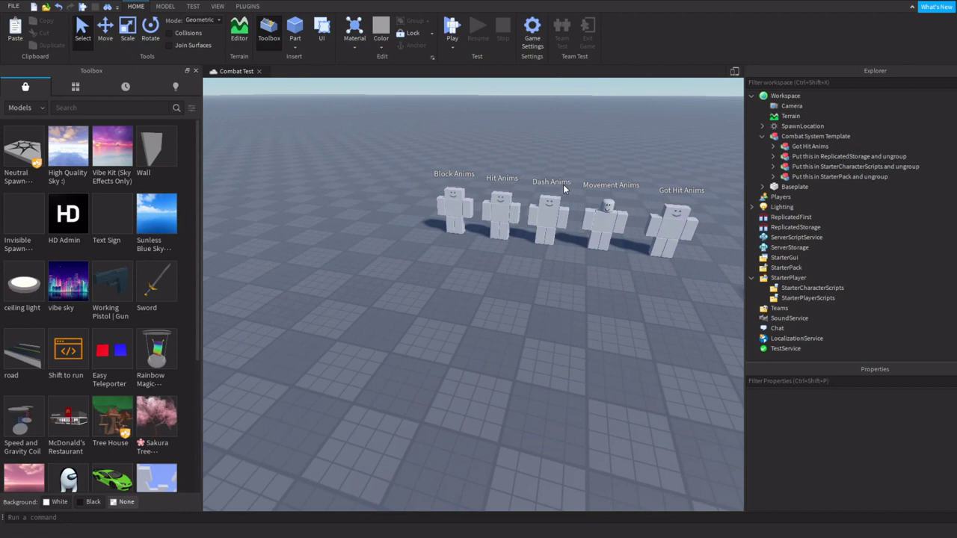
right_click_drag(538, 207, 538, 207)
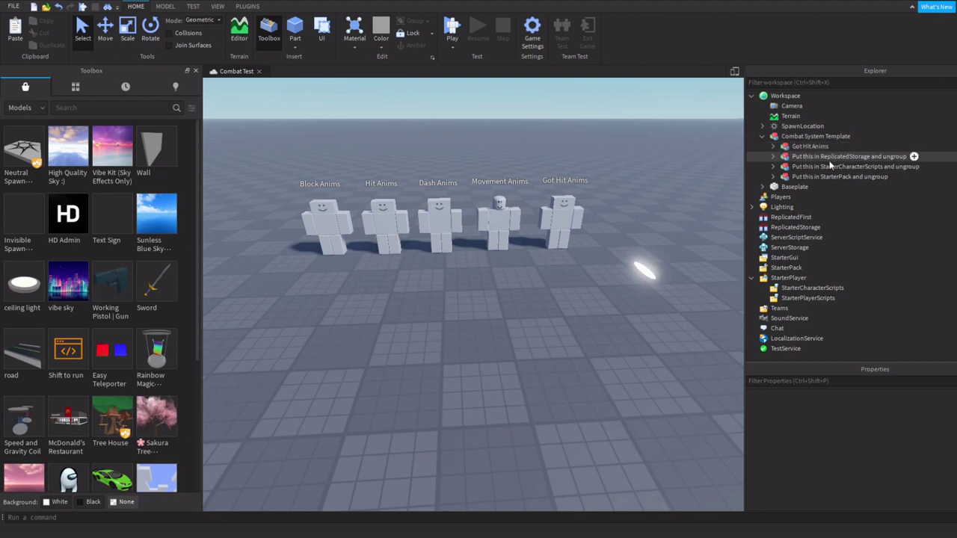
- Move the three labelled template models into ReplicatedStorage, StarterCharacterScripts and StarterPlayerScripts, and ungroup all three
left_click_drag(822, 156, 845, 301)
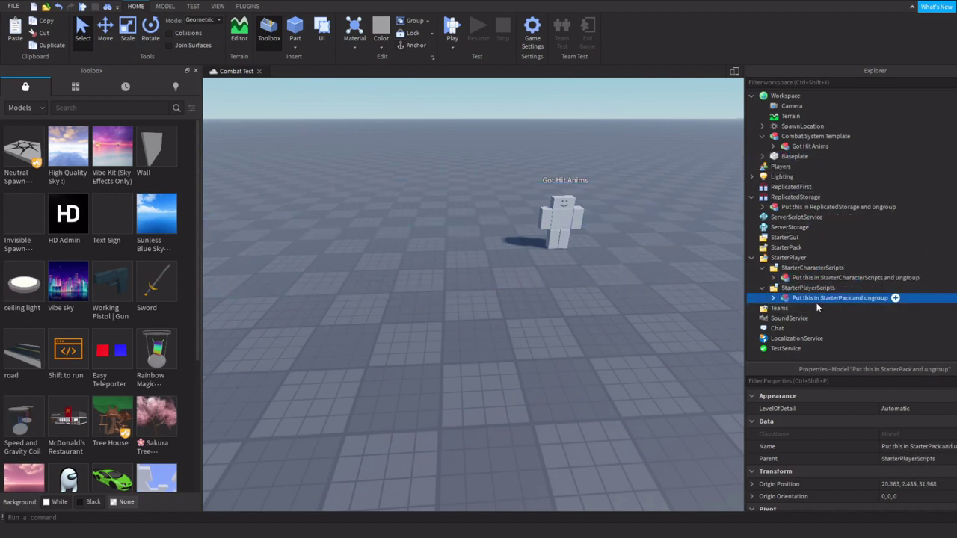
left_click(845, 277, "ctrl")
left_click(818, 198, "ctrl")
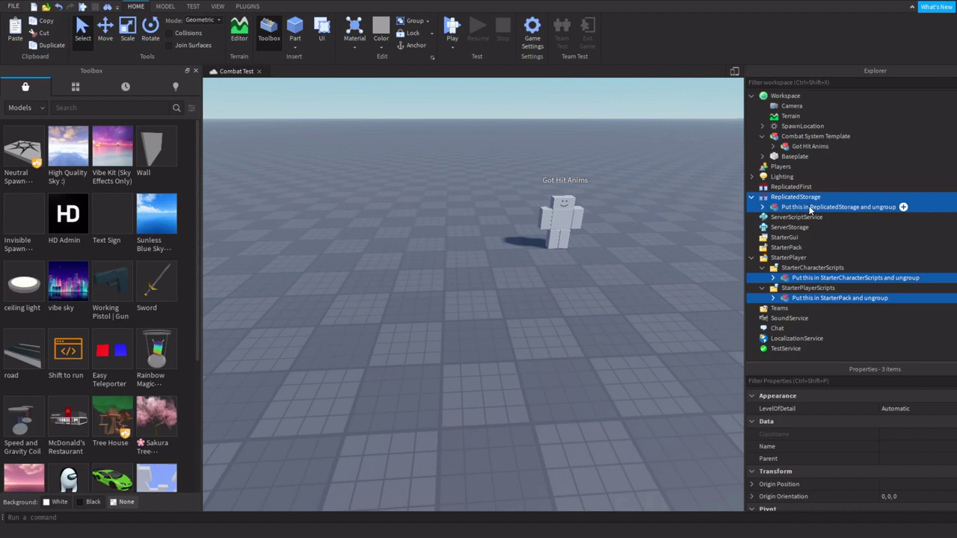
left_click(817, 178)
left_click(824, 207)
left_click(828, 278, "ctrl")
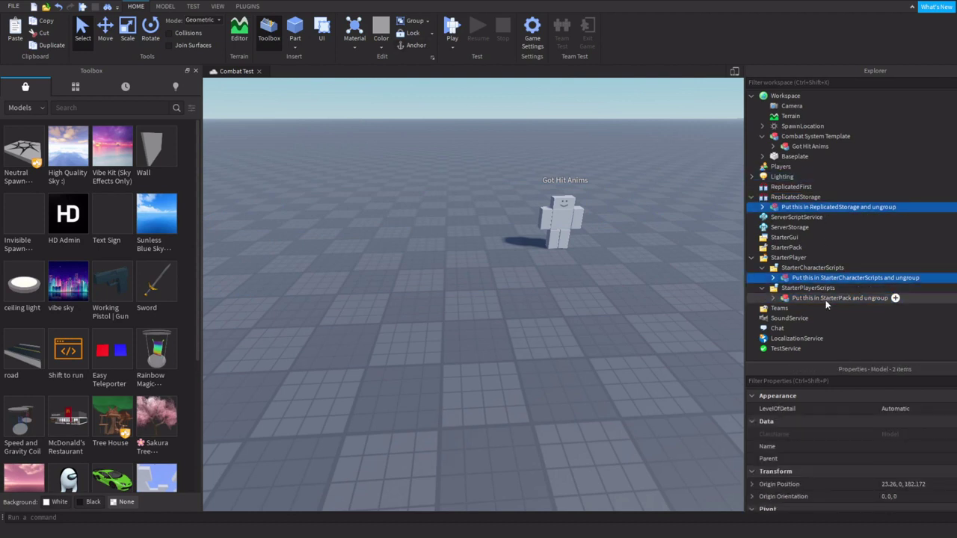
key("ctrl+u")
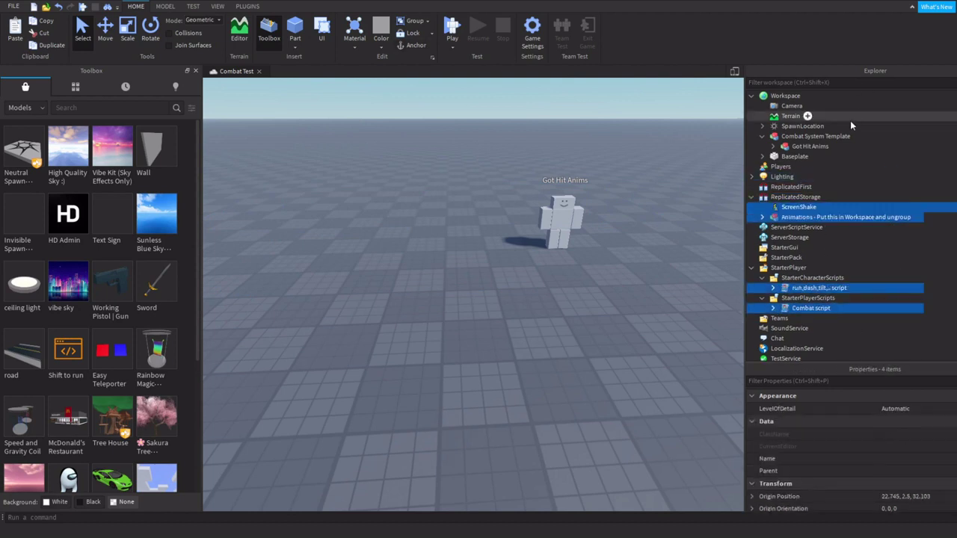
- Move the Animations model from ReplicatedStorage into Workspace and place the Got Hit Anims rig inside it
left_click(858, 218)
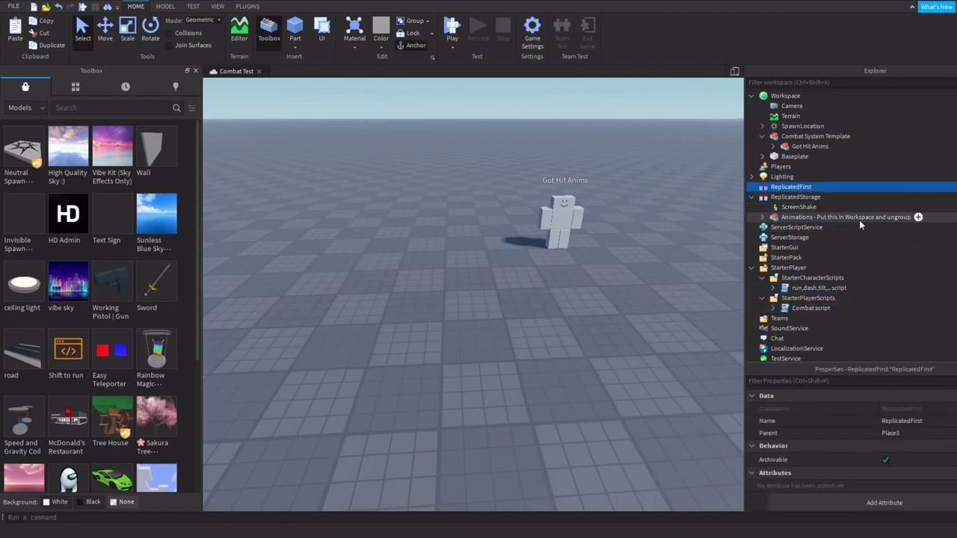
left_click_drag(859, 217, 862, 97)
left_click_drag(818, 158, 815, 136)
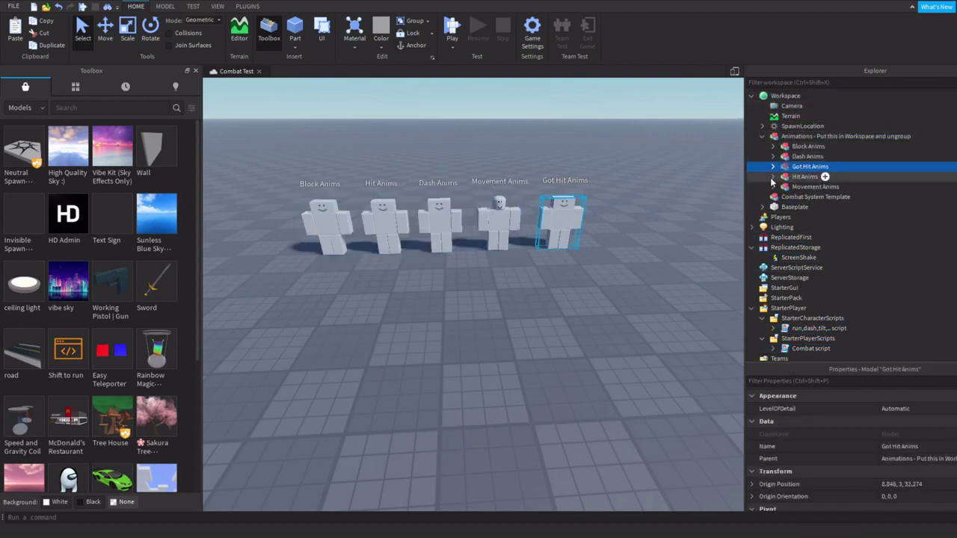
left_click(762, 136)
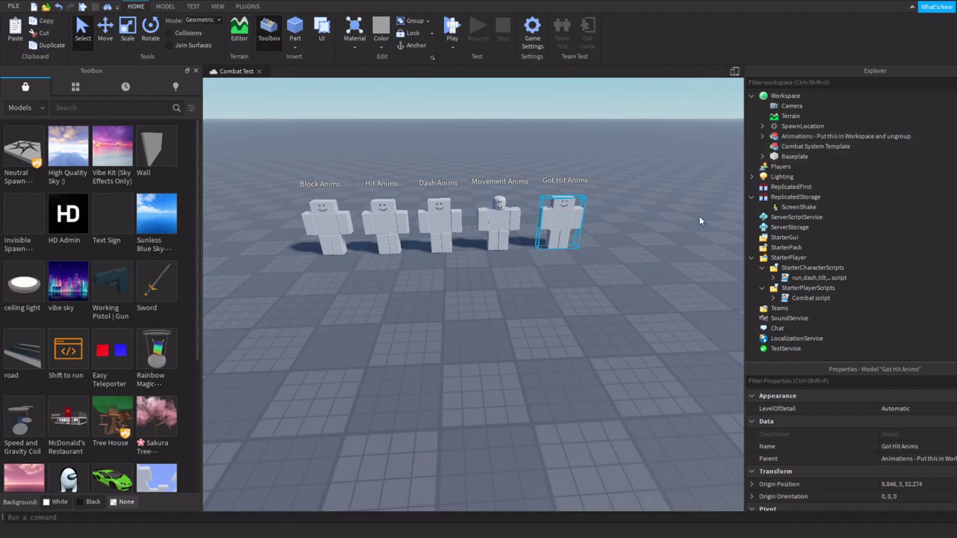
- Inspect the Block keyframe sequence stored in the AnimSaves of the Block Anims rig
left_click(777, 136)
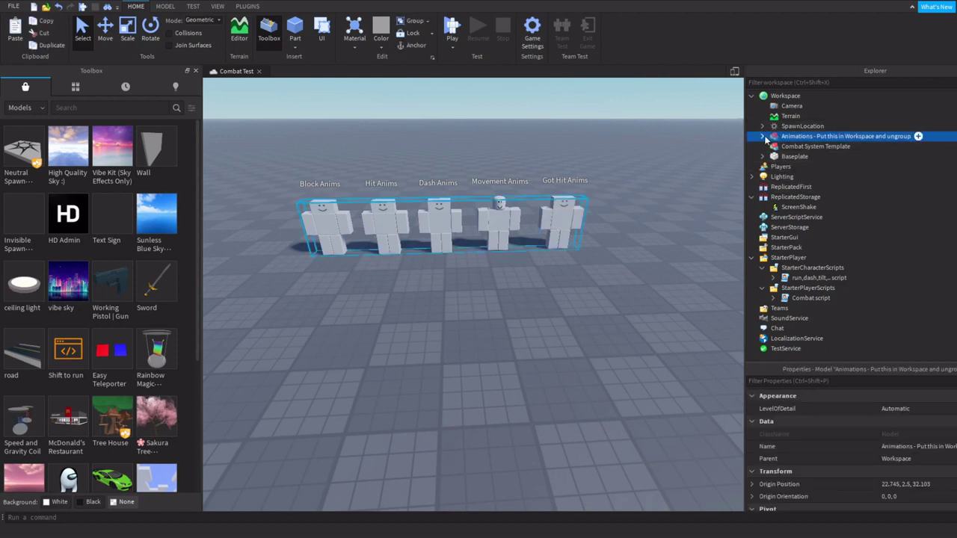
left_click(761, 136)
left_click(773, 147)
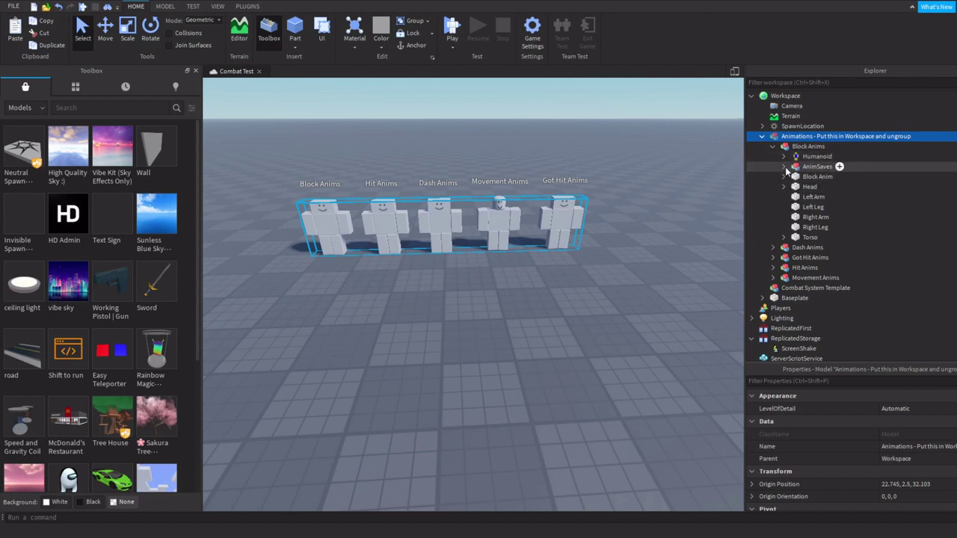
left_click(784, 166)
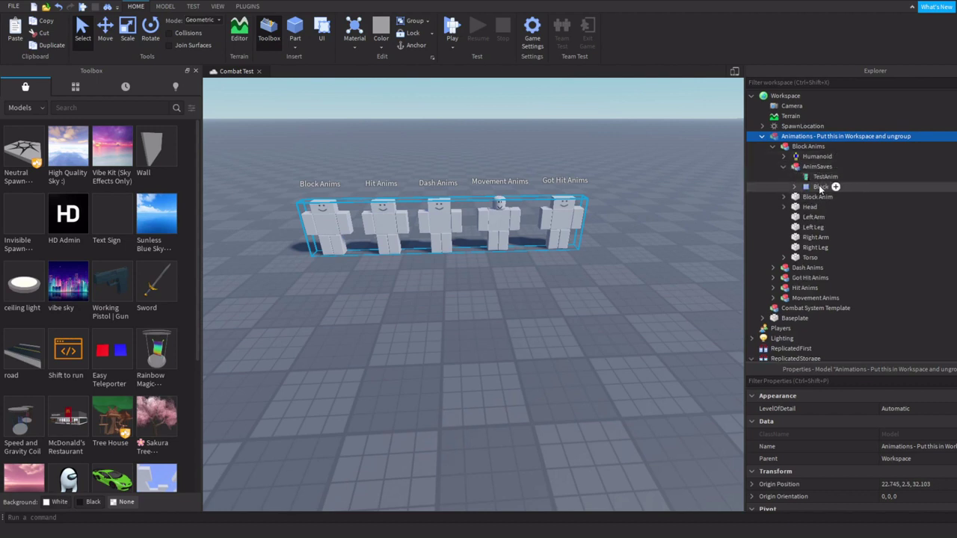
left_click(819, 187)
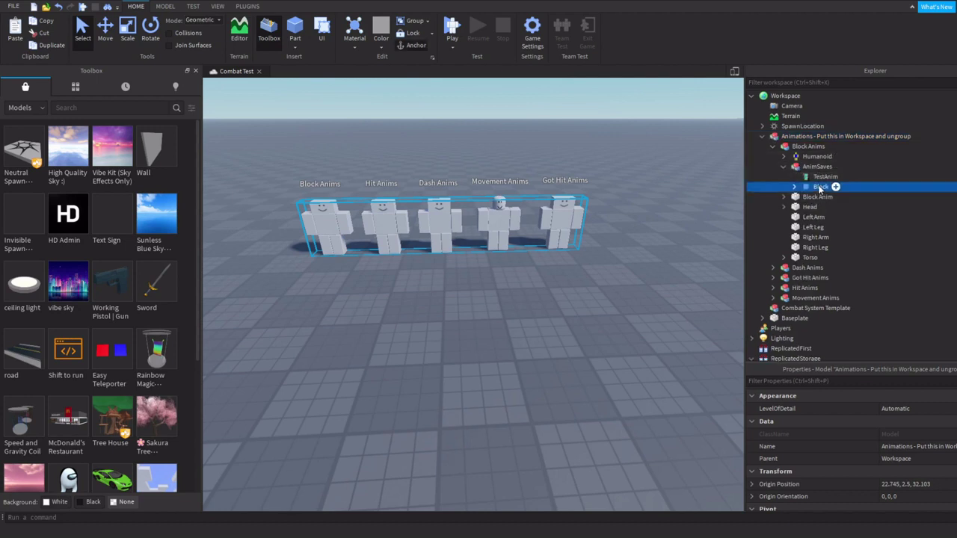
left_click(783, 167)
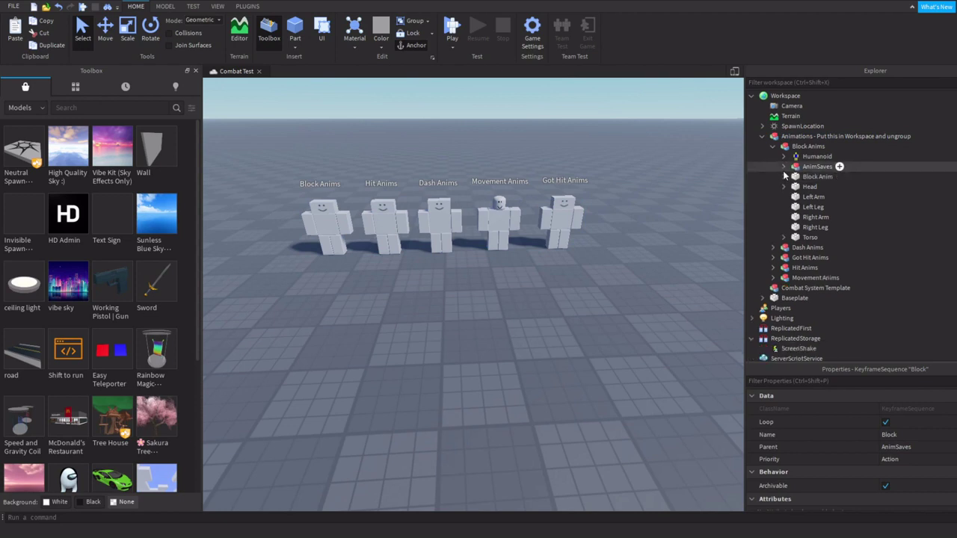
left_click(783, 167)
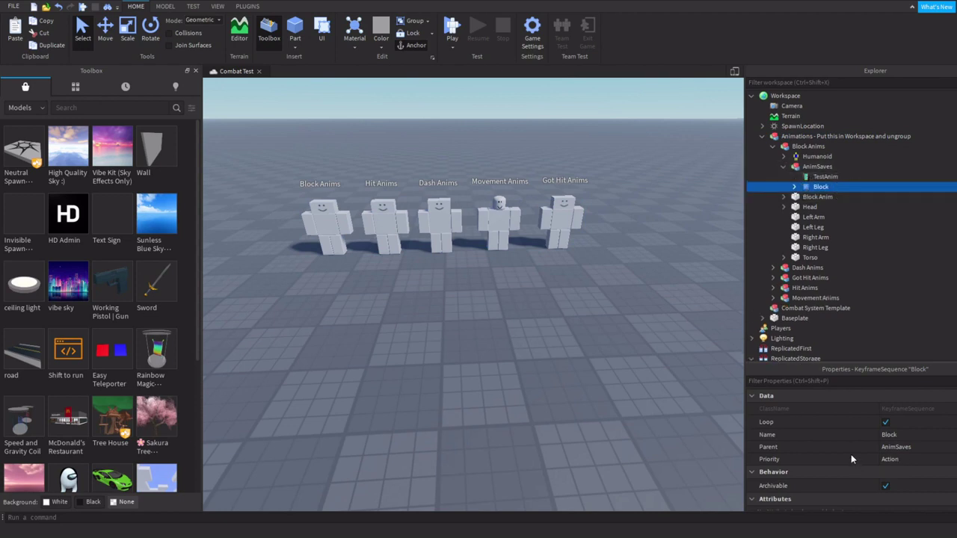
left_click(616, 332)
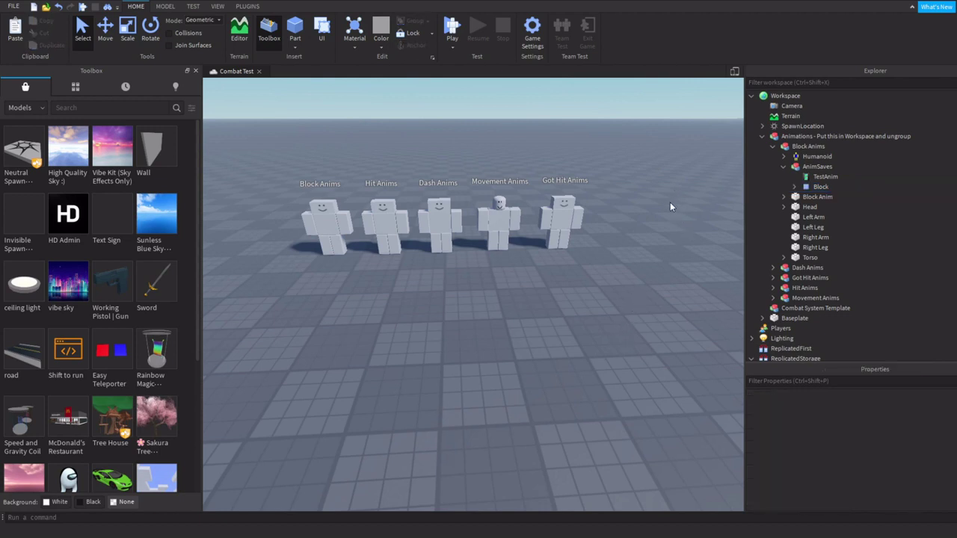
right_click_drag(641, 242, 646, 211)
key("s")
key("w")
key("s")
key("w")
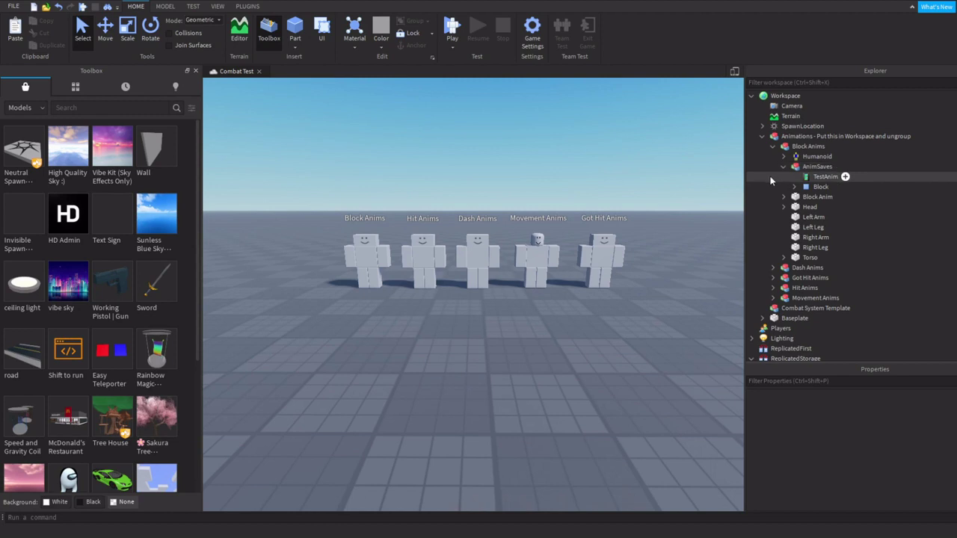
- Move the Combat script from StarterPlayerScripts into StarterPack and show its contents
left_click(783, 166)
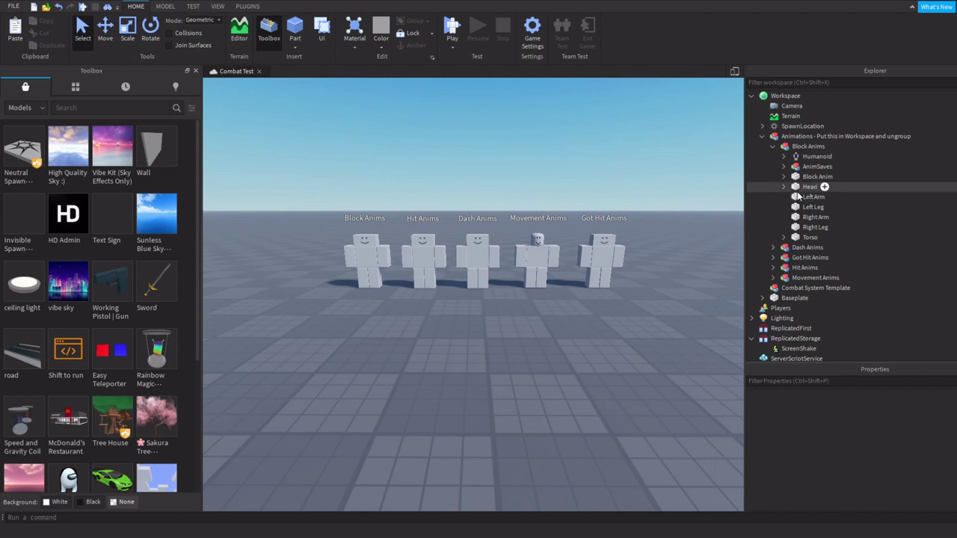
left_click(772, 146)
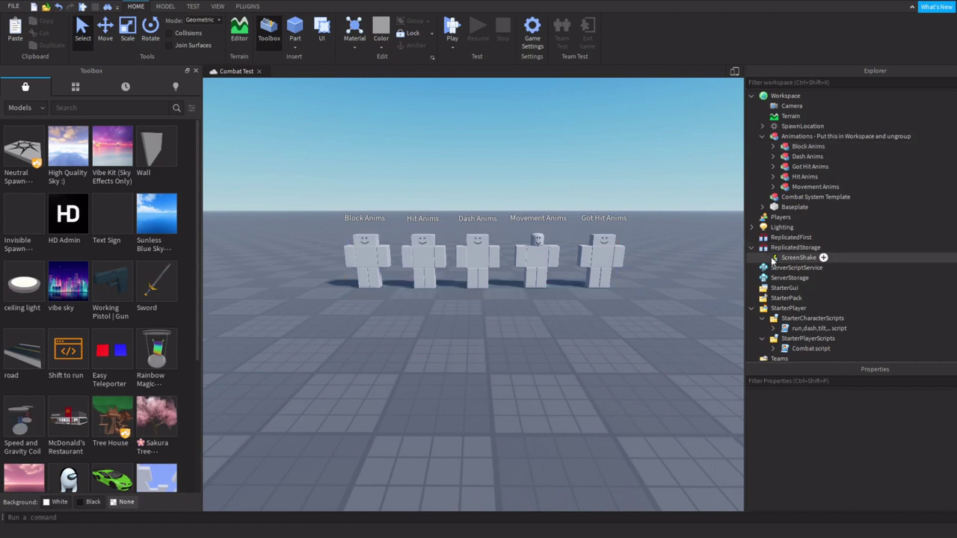
scroll(777, 262, "down", 1)
left_click(772, 305)
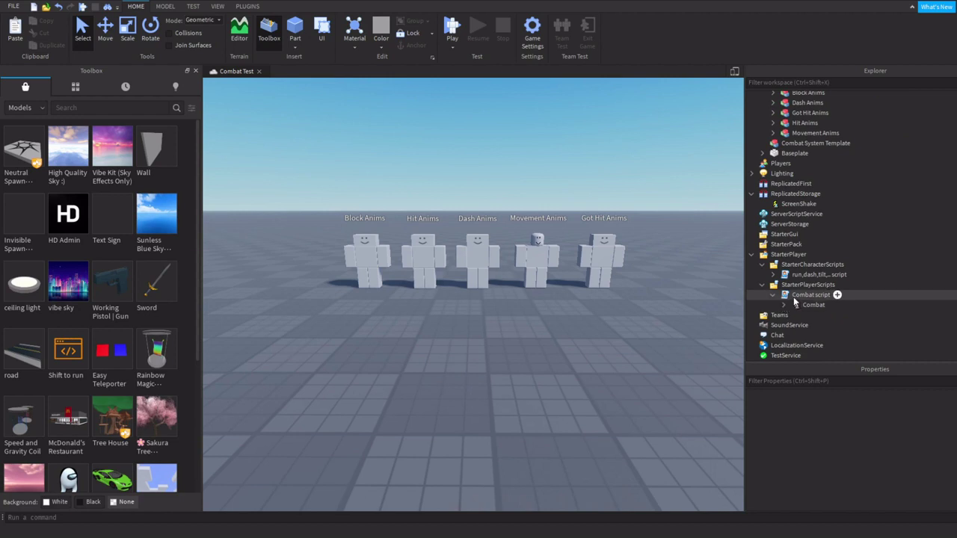
left_click_drag(794, 297, 809, 266)
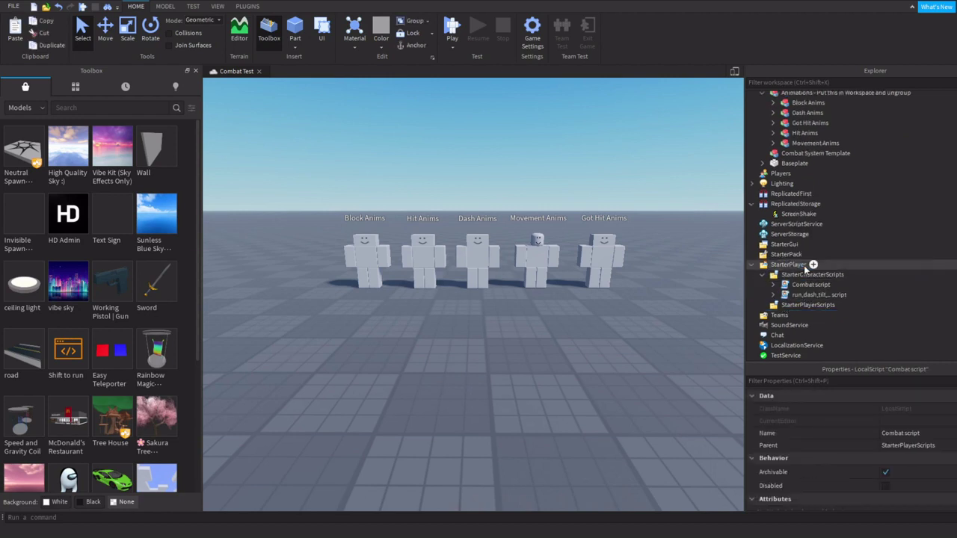
left_click_drag(773, 292, 807, 256)
left_click(762, 265)
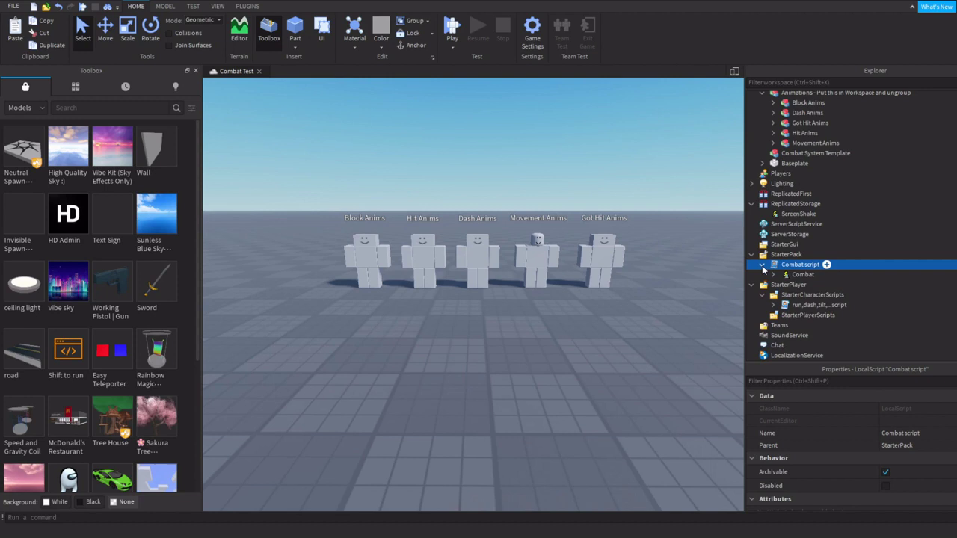
- Examine the Anims and HitAnims folders in the CombatHandler of the Combat script, and collapse the script's hierarchy
left_click(773, 275)
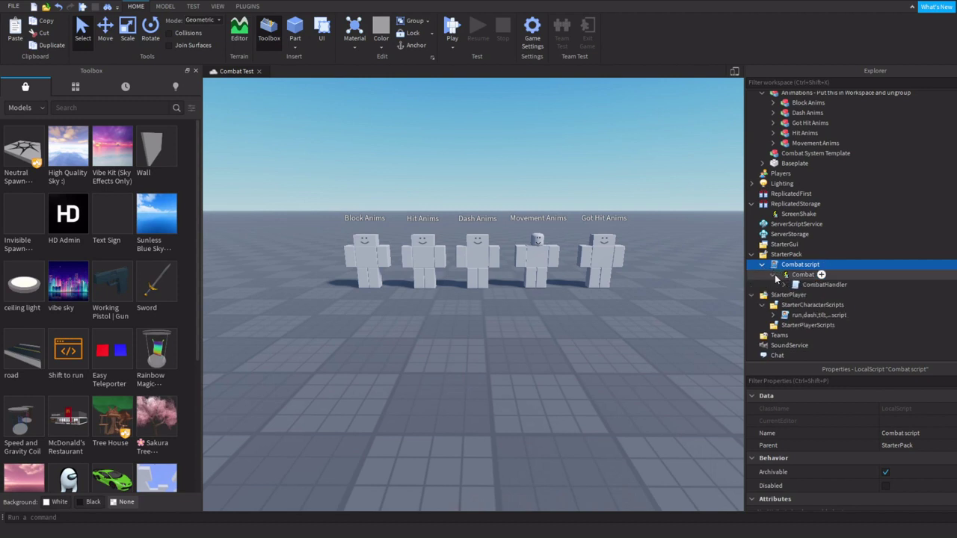
left_click(784, 285)
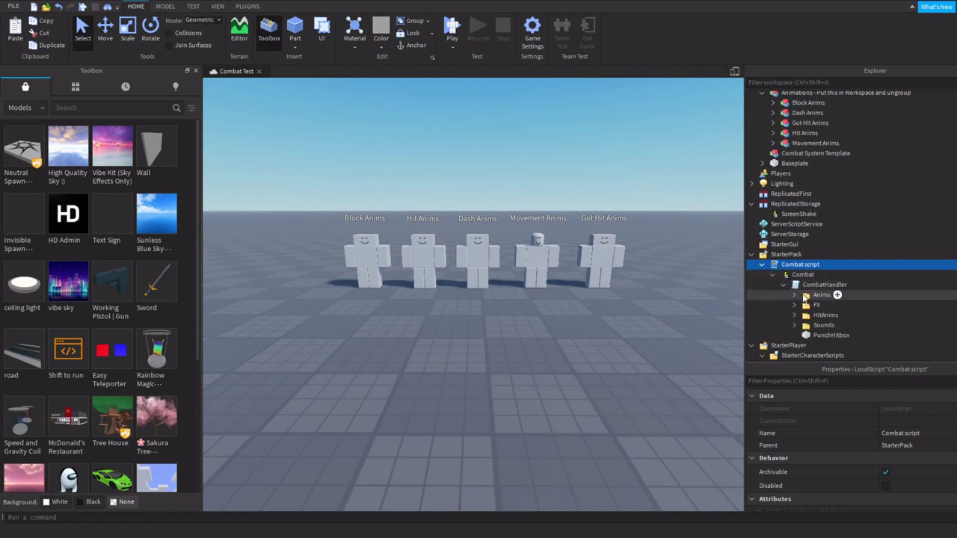
scroll(796, 299, "down", 3)
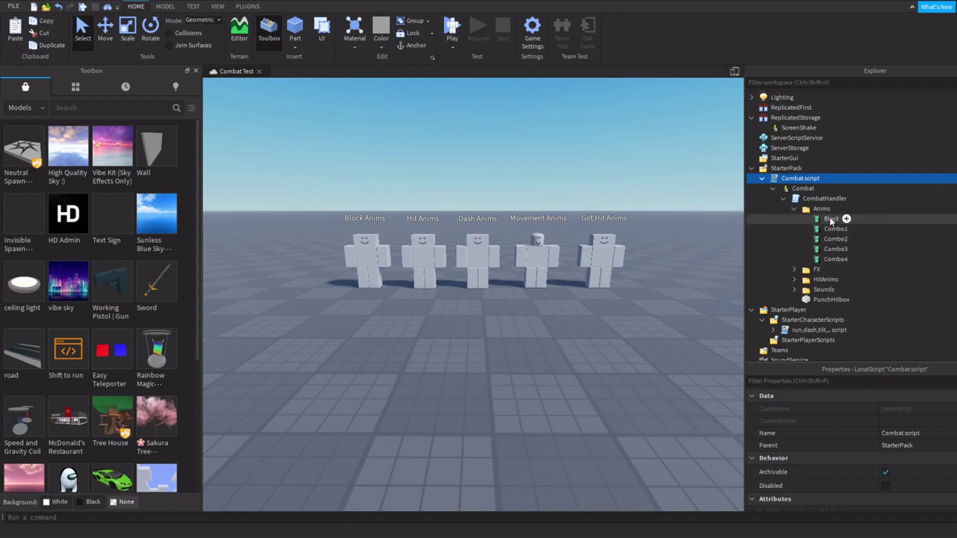
left_click(818, 281)
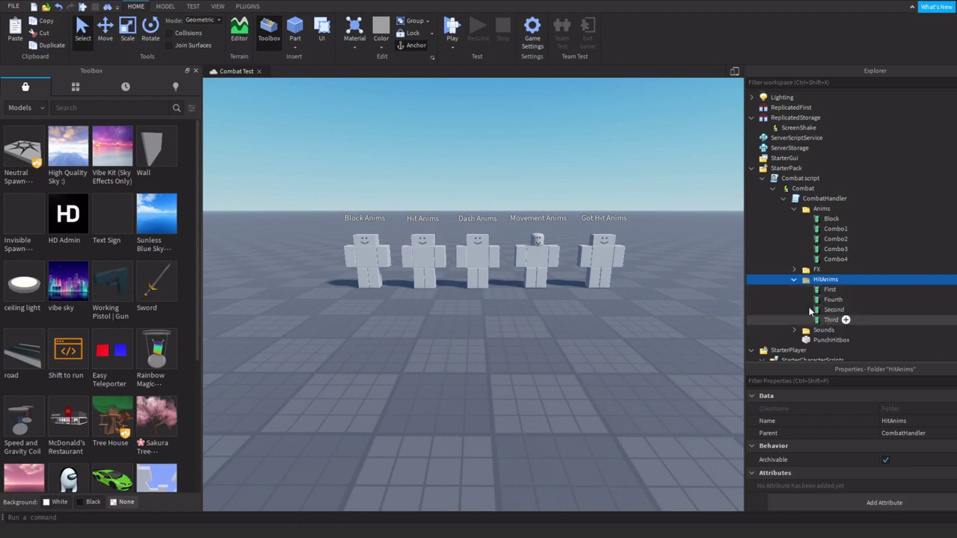
left_click(793, 279)
left_click(793, 209)
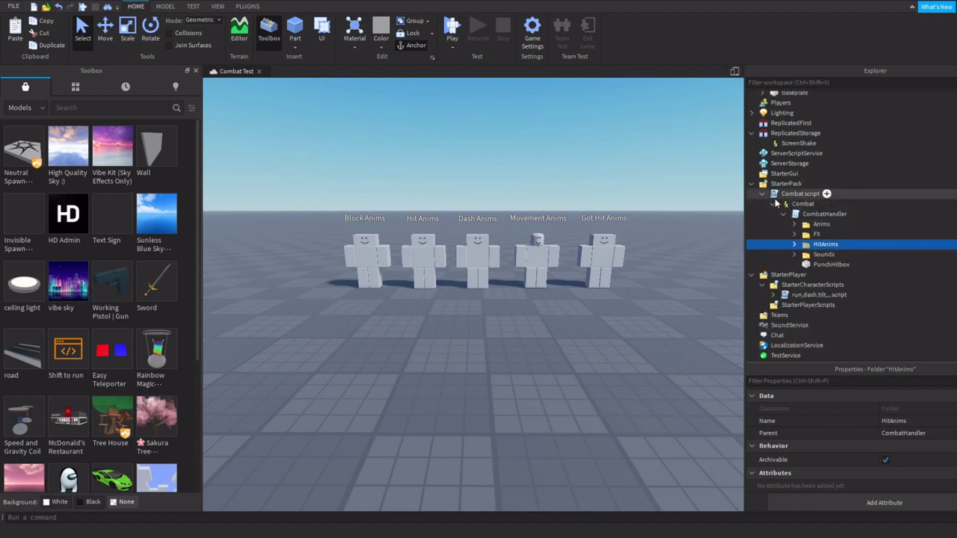
left_click(782, 214)
left_click(772, 254)
left_click(758, 256)
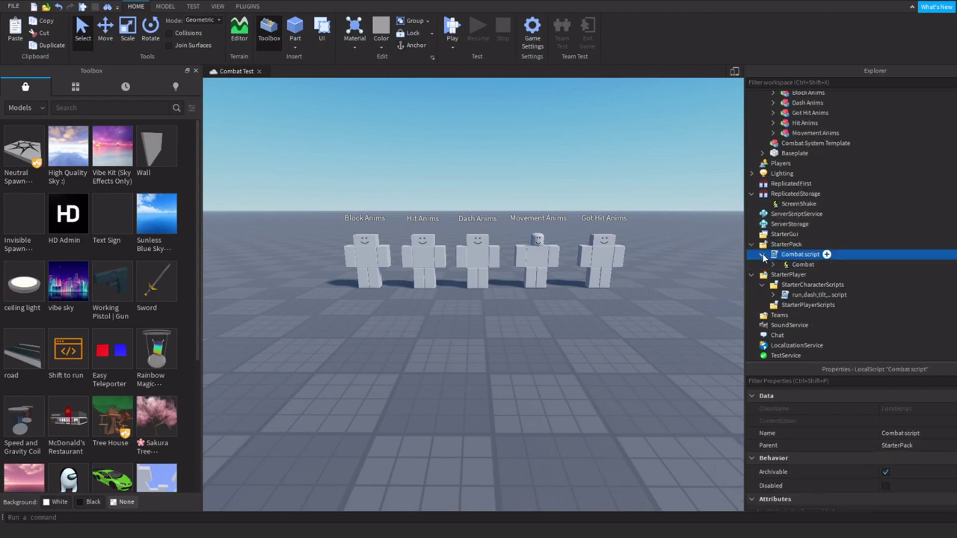
left_click(762, 255)
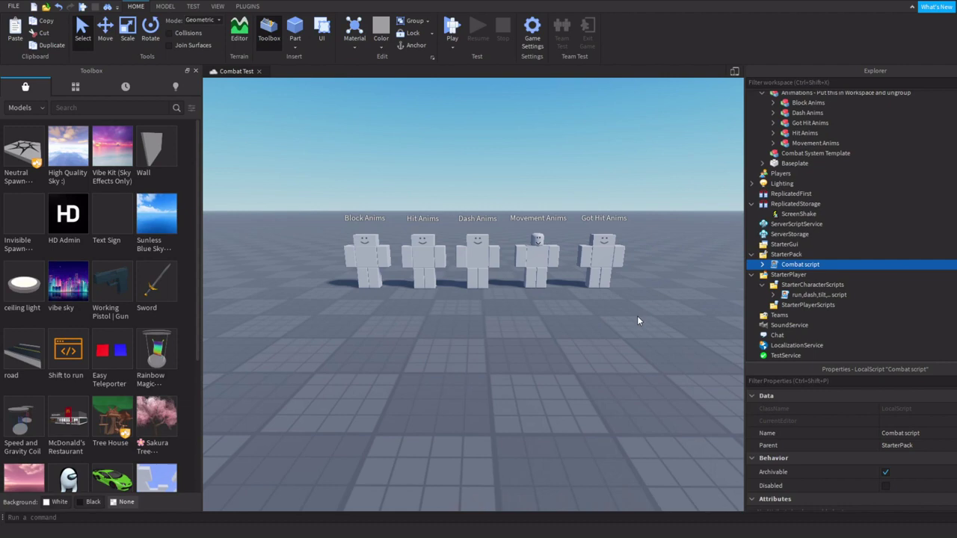
right_click_drag(638, 321, 645, 319)
key("s")
key("w")
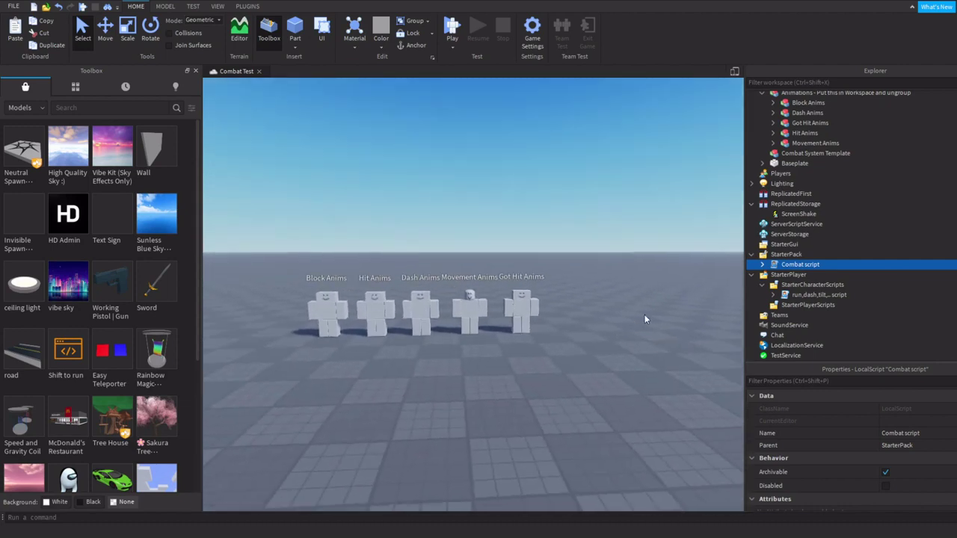
key("d")
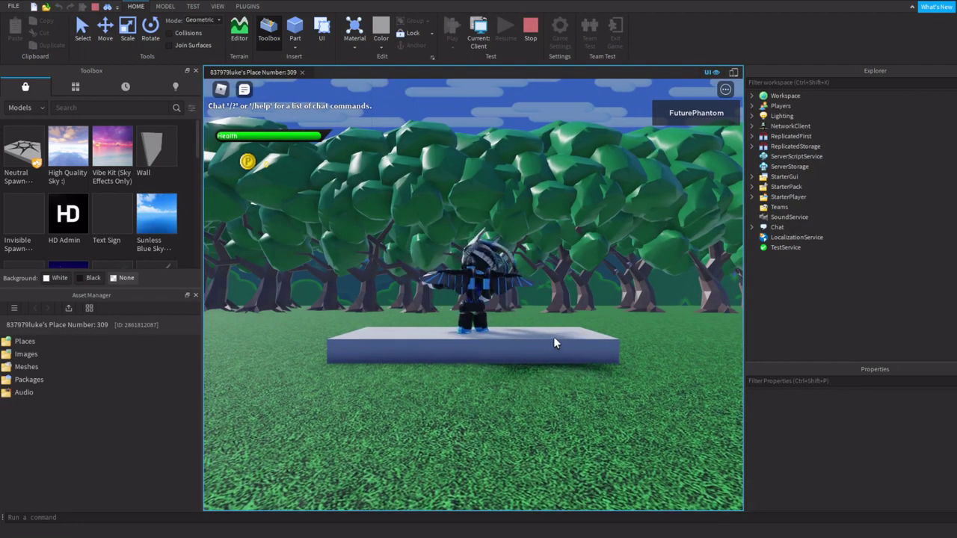
- In the running playtest of the forest place, run and jump past the green platform, collecting coins on the way to the Bacon enemy
scroll(564, 335, "up", 1)
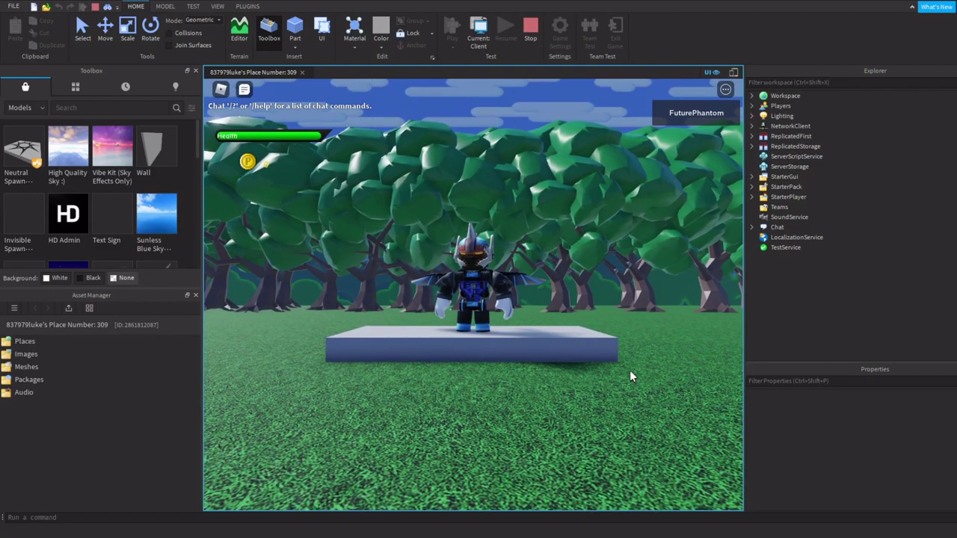
key("d")
key("d")
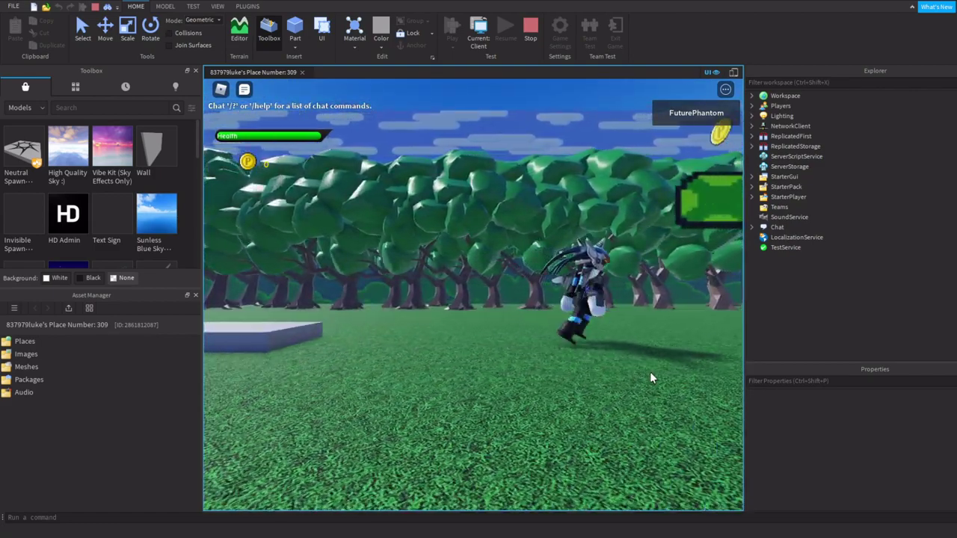
key("space")
key("d")
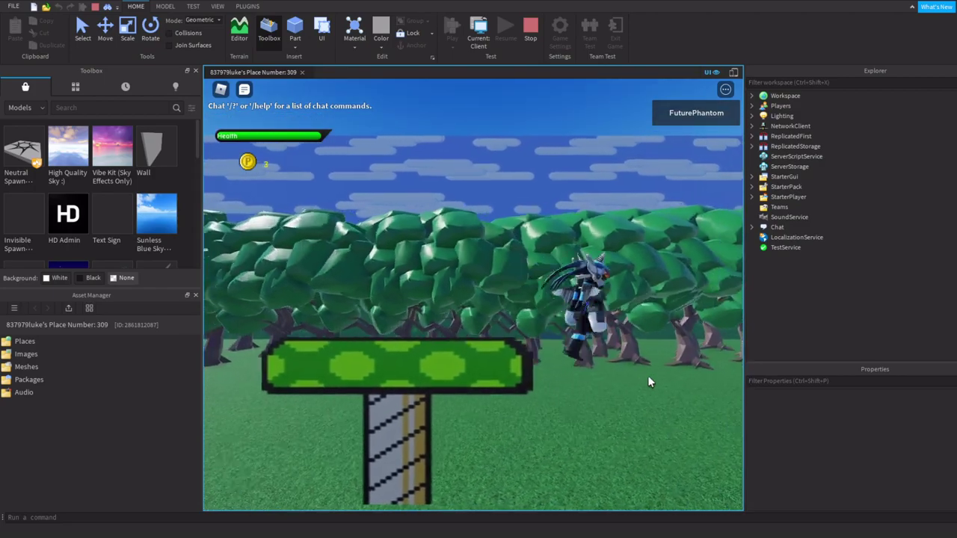
key("d")
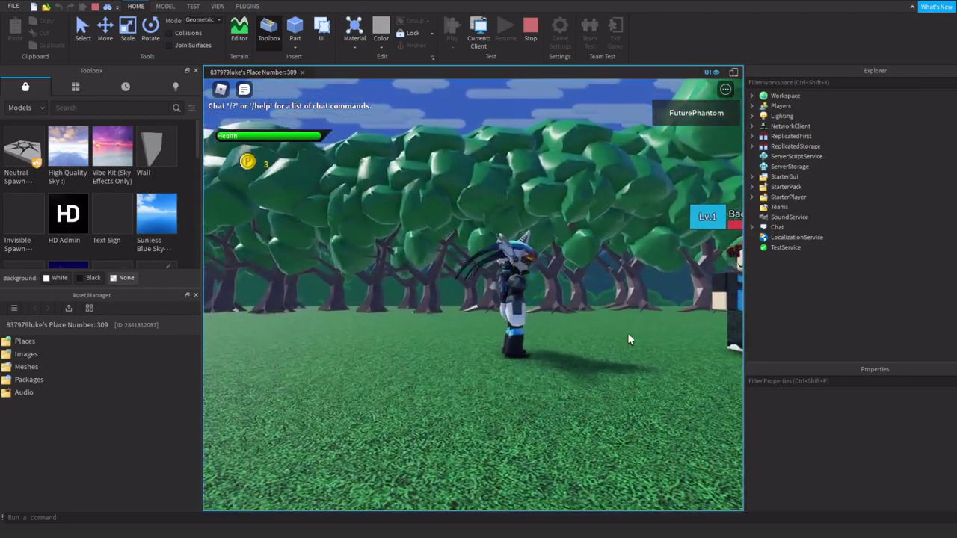
- Test the combat system by chasing the Bacon enemy and hitting it with repeated punch combos
left_click(613, 326)
left_click(606, 325)
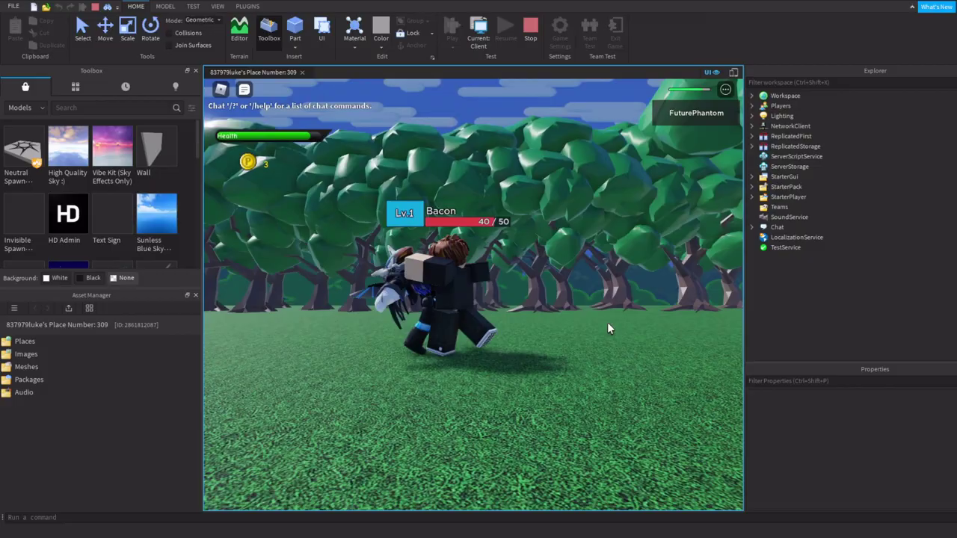
left_click(607, 324)
key("d")
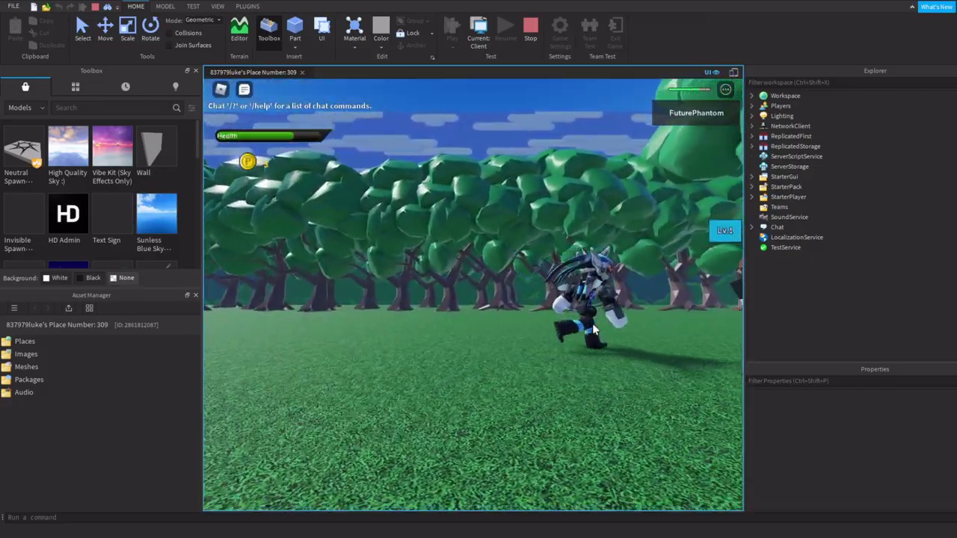
left_click(593, 324)
left_click(595, 323)
left_click(595, 314)
left_click(609, 325)
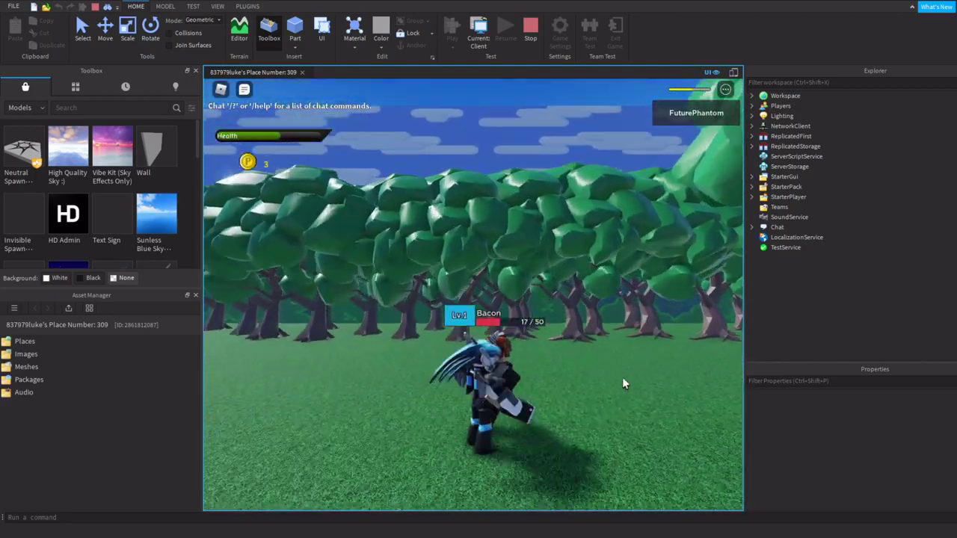
left_click(625, 376)
left_click(626, 380)
left_click(614, 393)
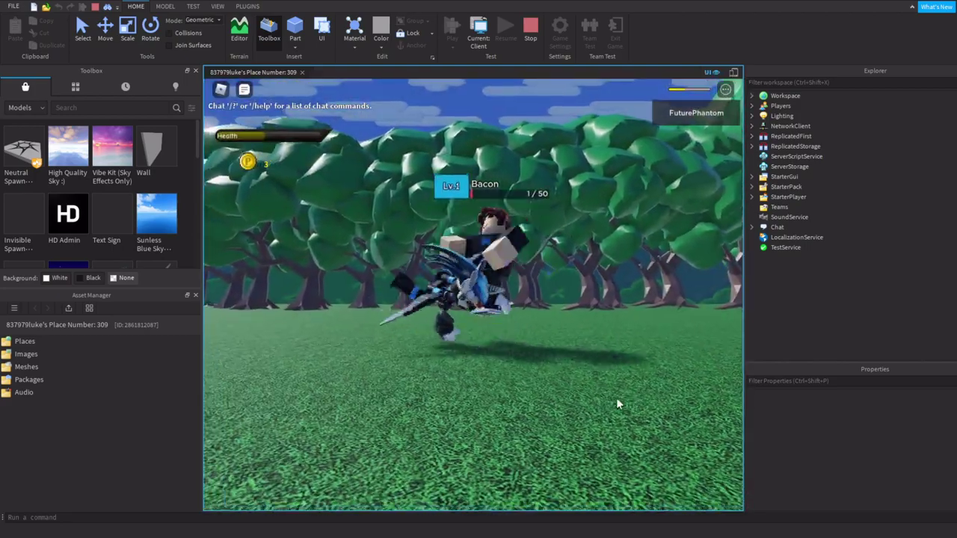
- Turn back towards the weakened Bacon enemy and finish it off with further punches
key("d")
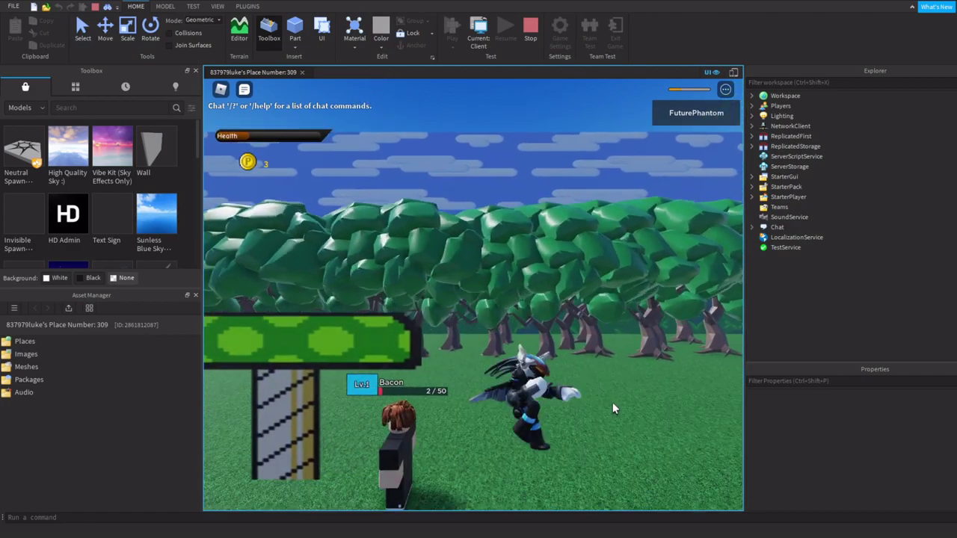
key("a")
left_click(528, 337)
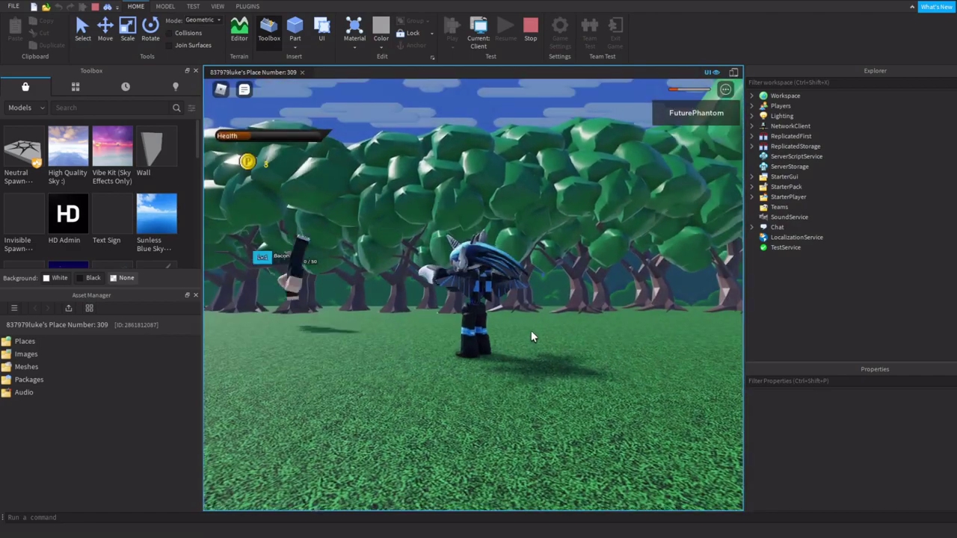
left_click(532, 329)
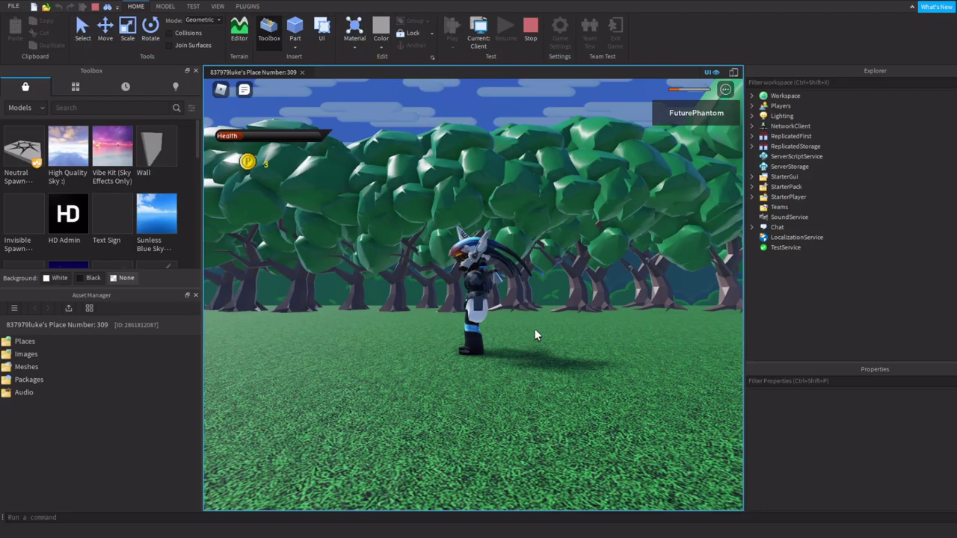
- Run the character through the forest to pick up the red apple, and test jumping and reversing direction near the next platform
key("d")
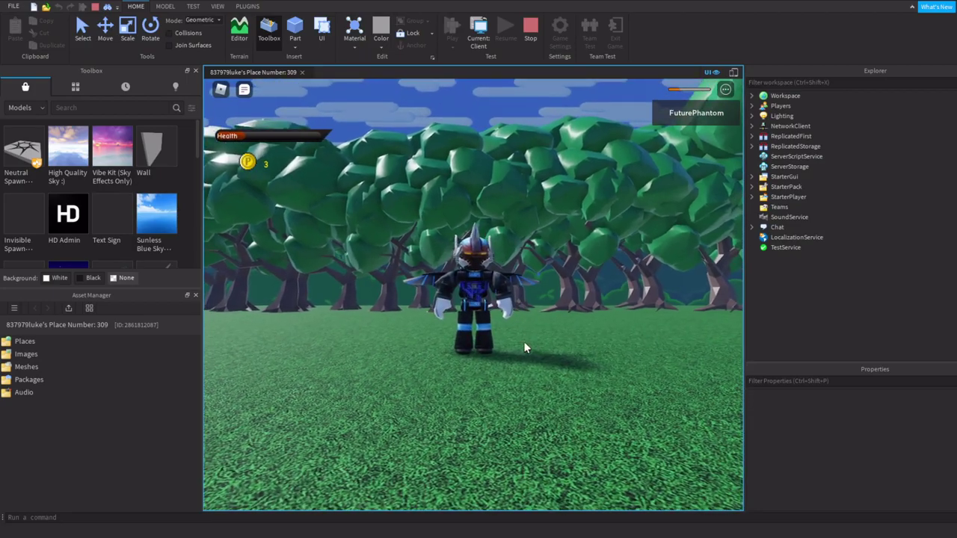
key("d")
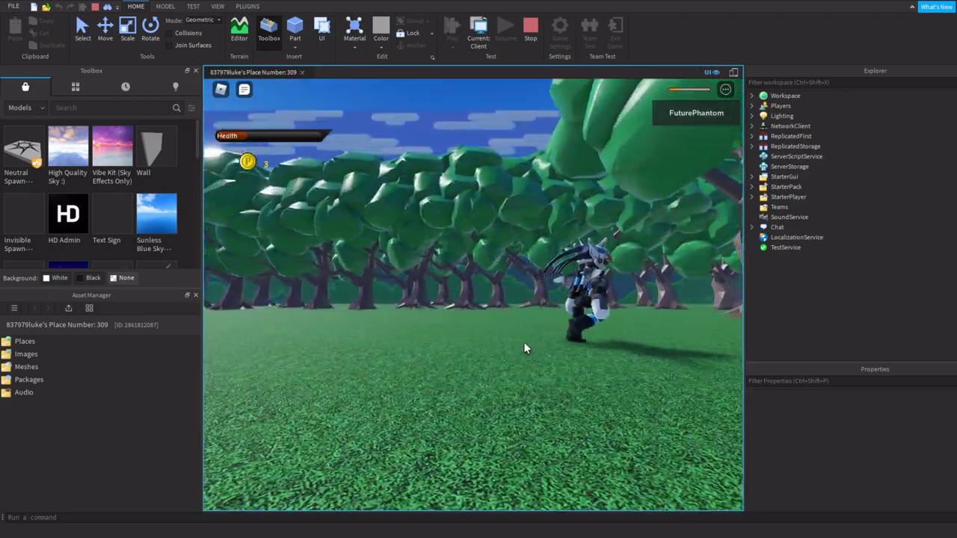
key("d")
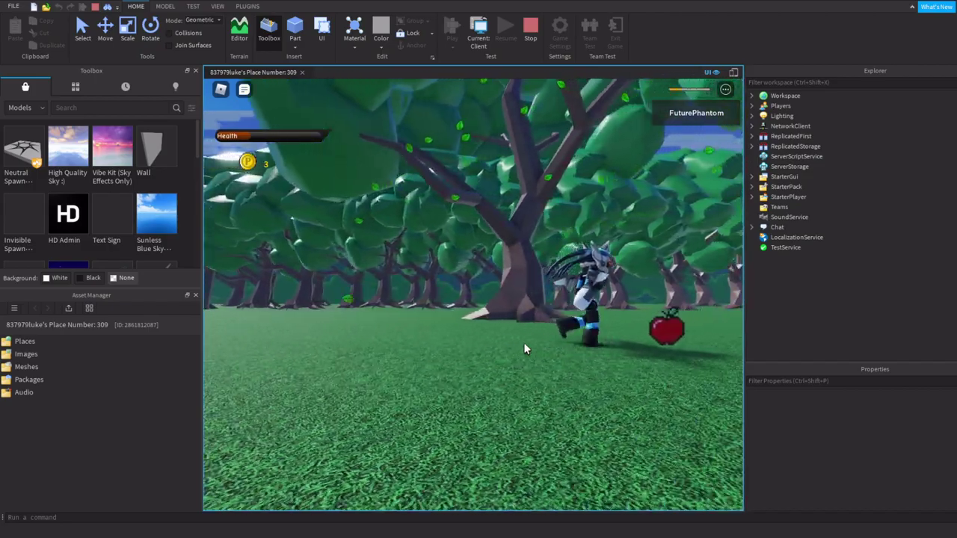
key("d")
key("space")
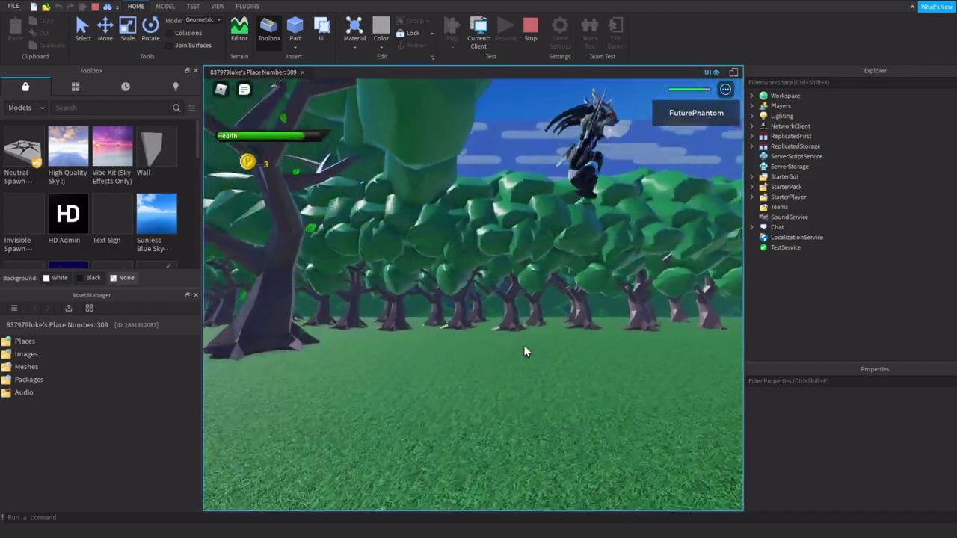
key("d")
key("a")
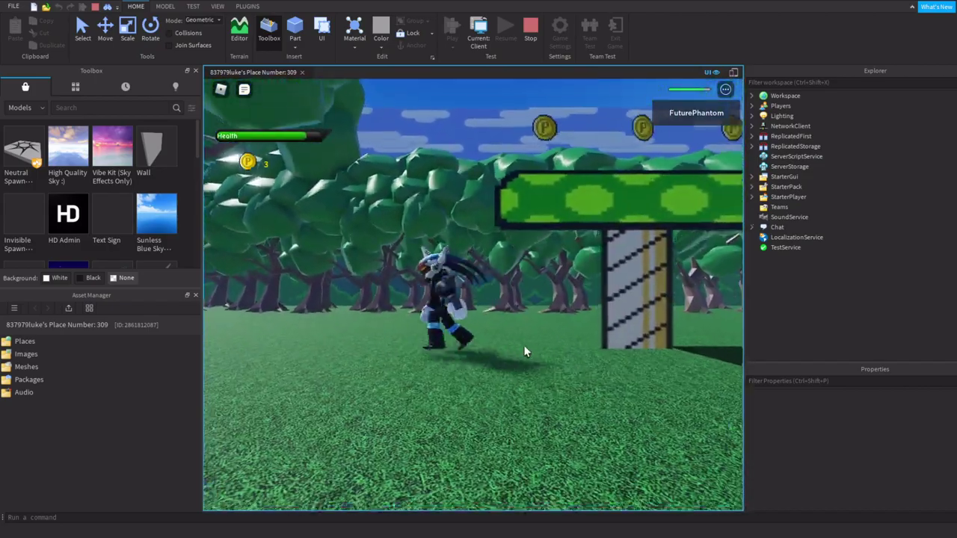
key("a")
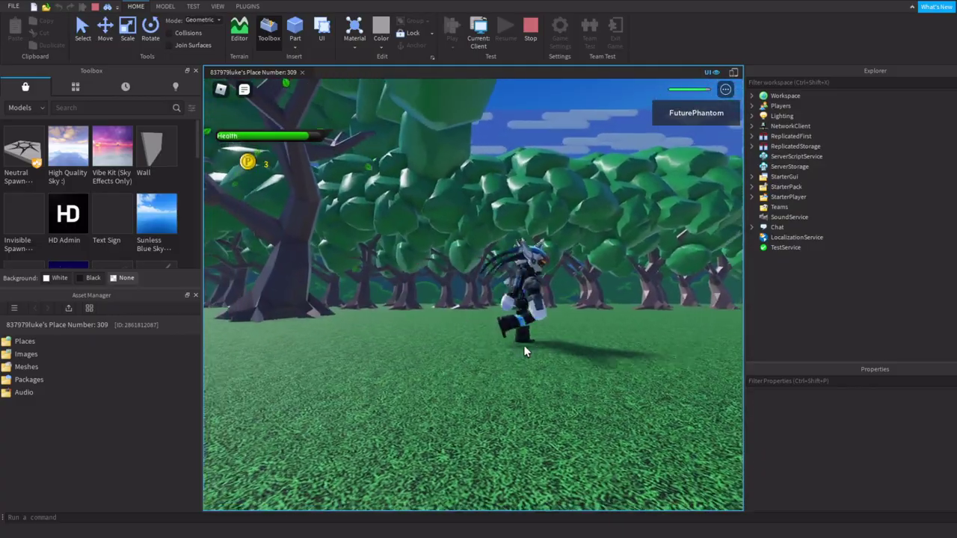